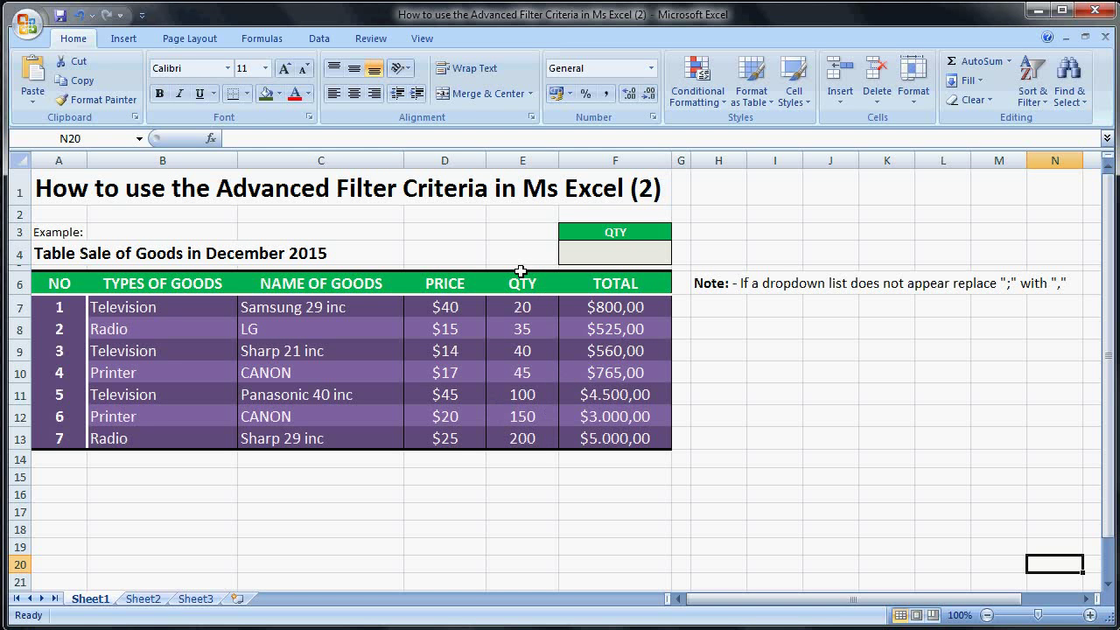
Open Data Validation for the empty QTY criteria cell F4 and move the dialog aside.
click(633, 251)
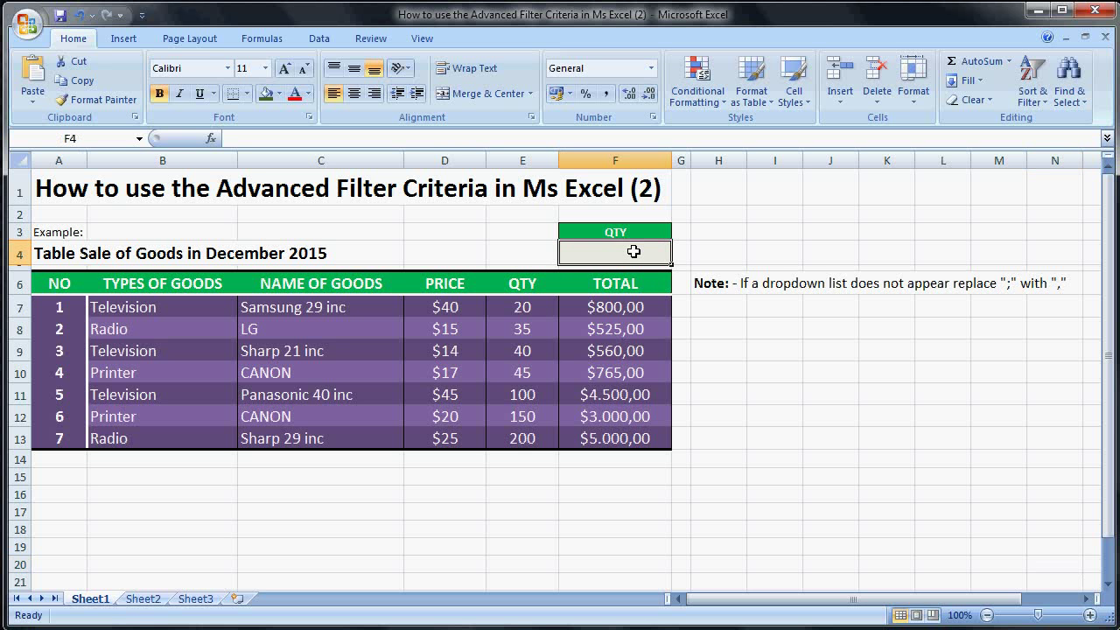
click(320, 38)
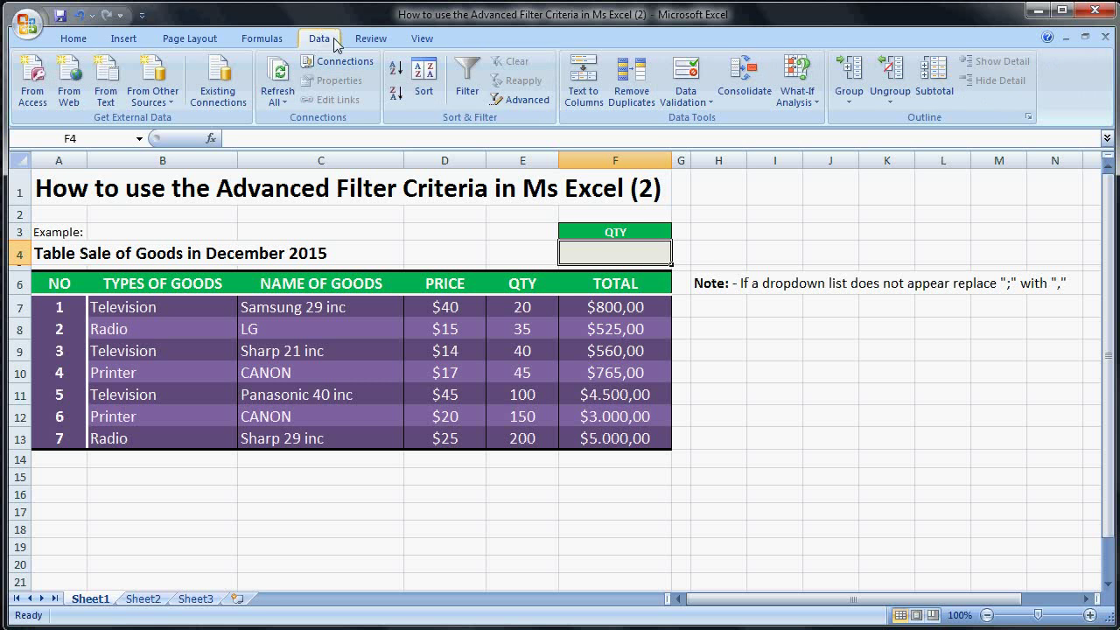
click(689, 103)
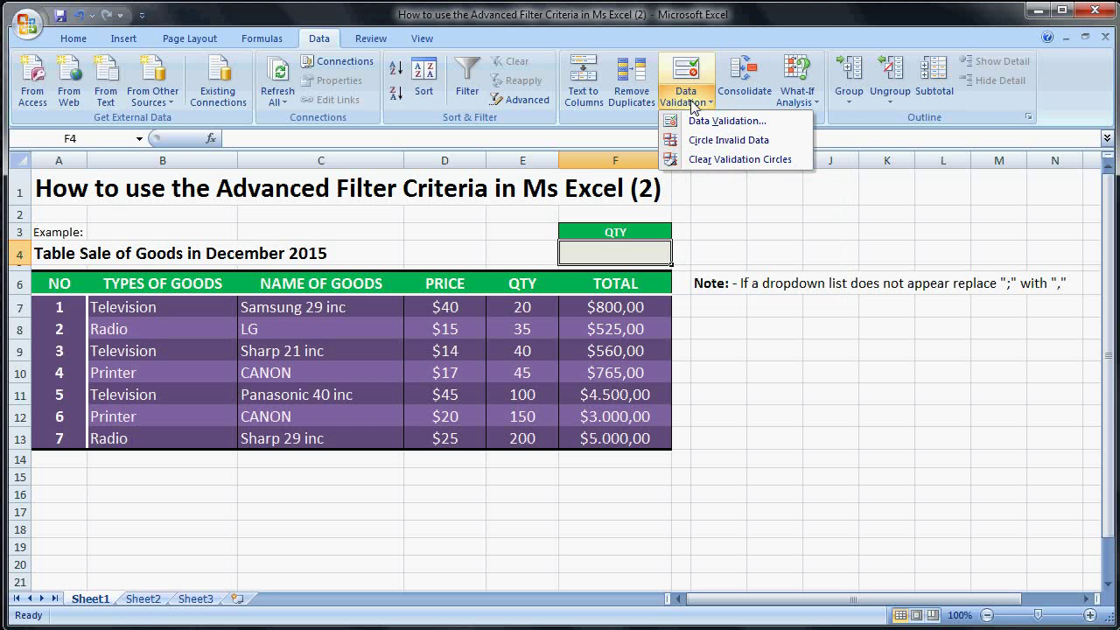
click(705, 121)
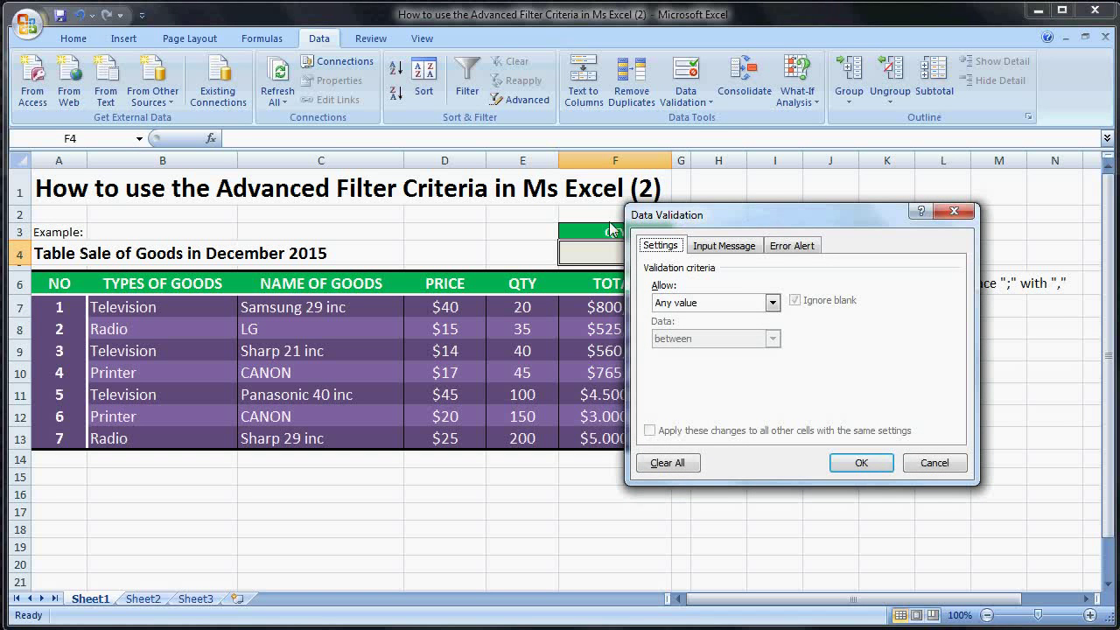
mouse_move(728, 217)
mouse_down()
mouse_move(532, 234)
mouse_move(210, 215)
mouse_move(220, 224)
mouse_up()
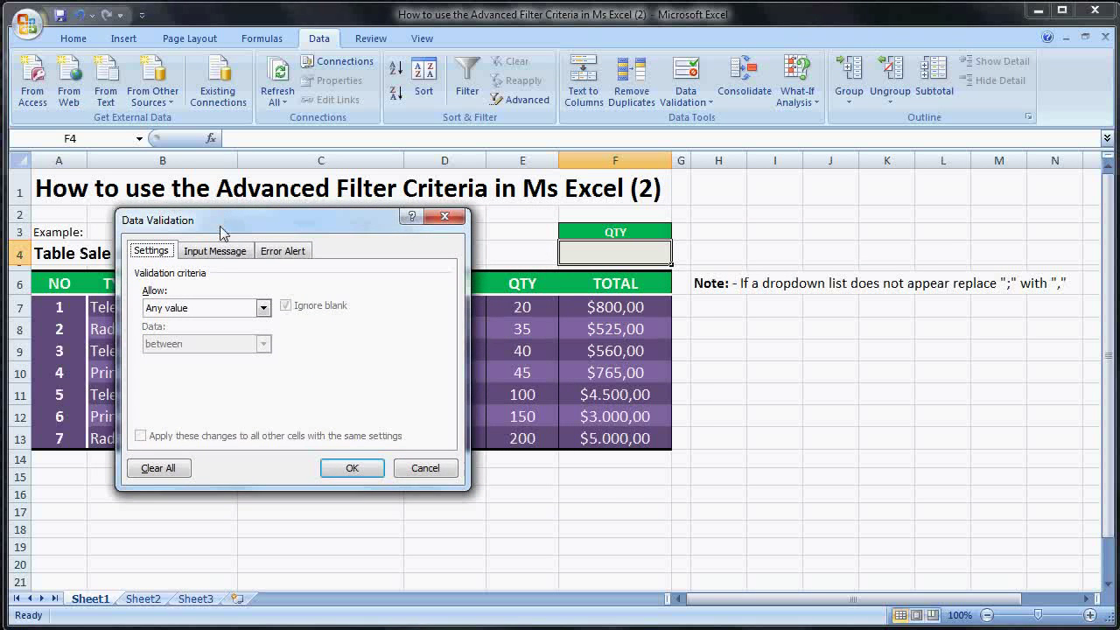
click(263, 308)
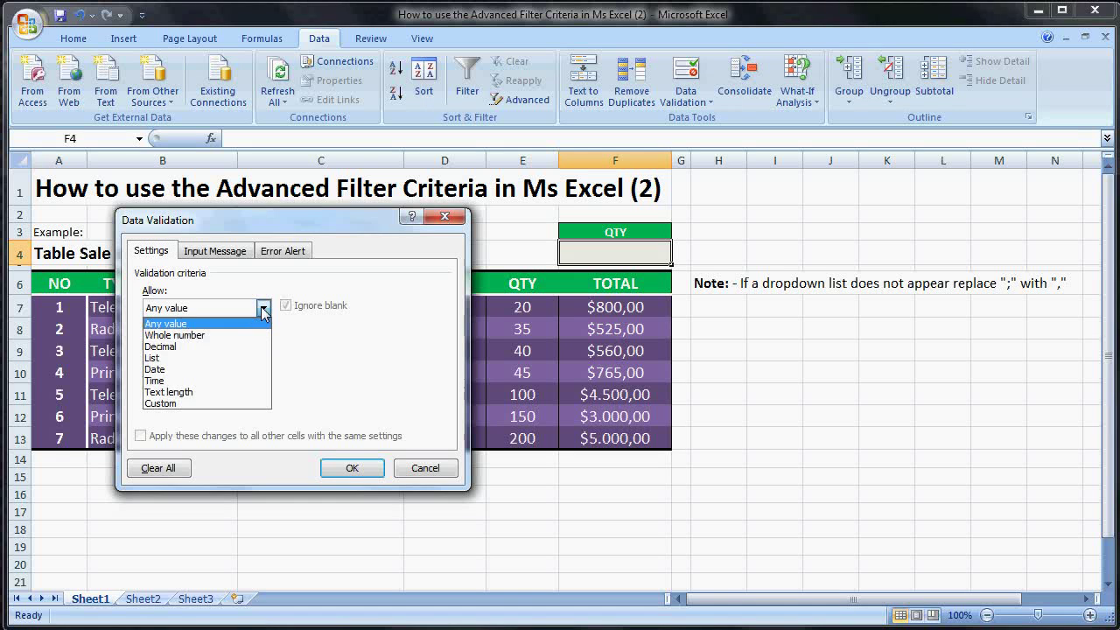
Restrict F4 to a dropdown list with source values >30, >50 and >100.
click(169, 359)
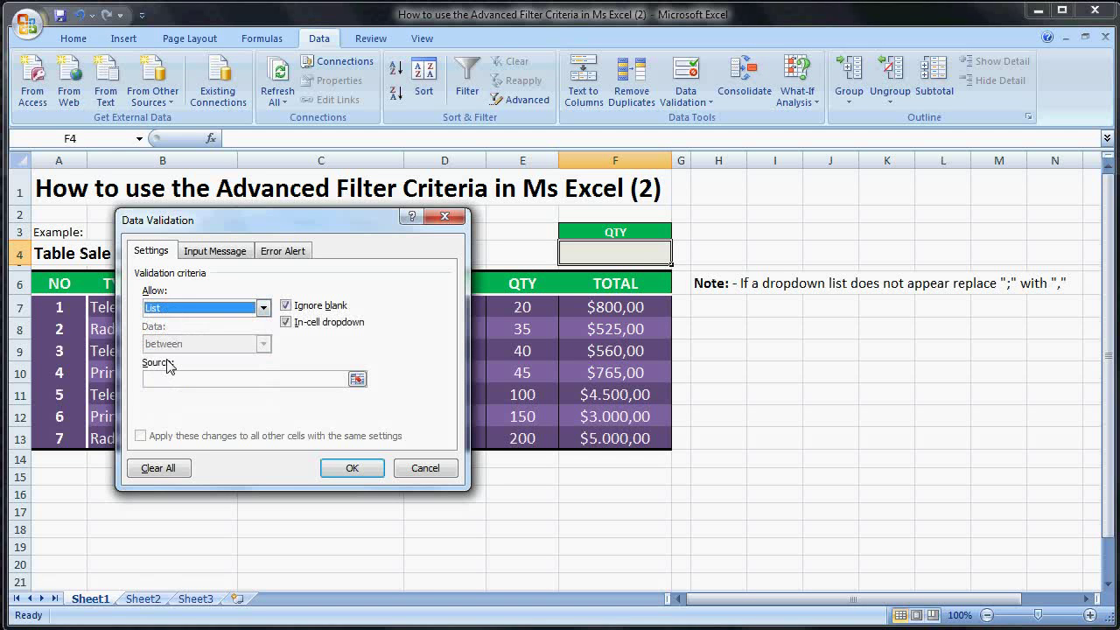
click(183, 379)
text(>30;>50;>100)
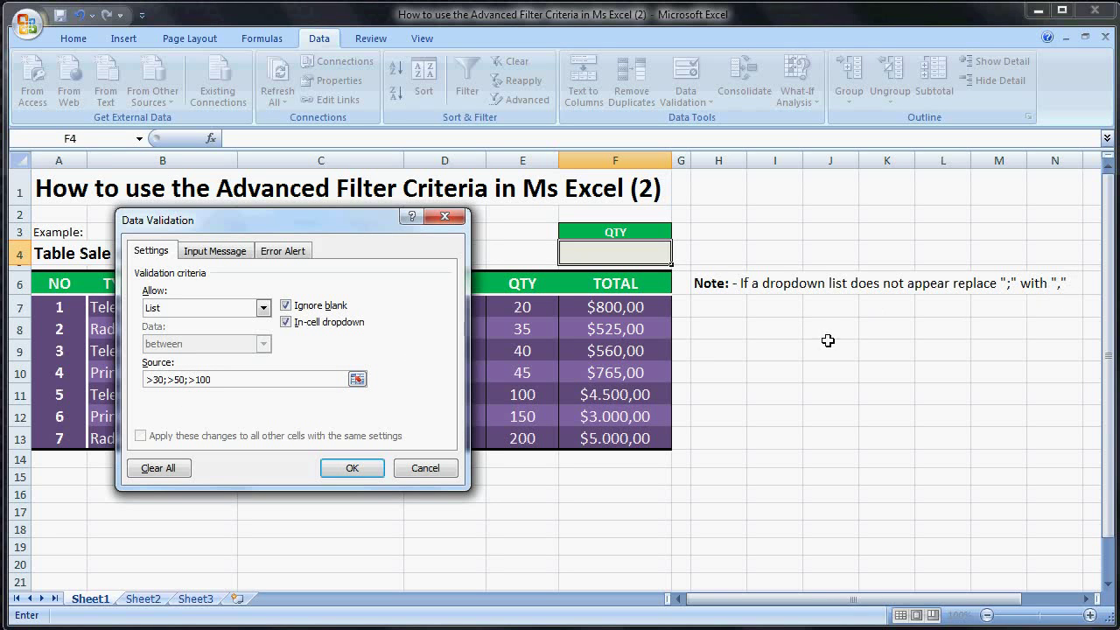
click(358, 465)
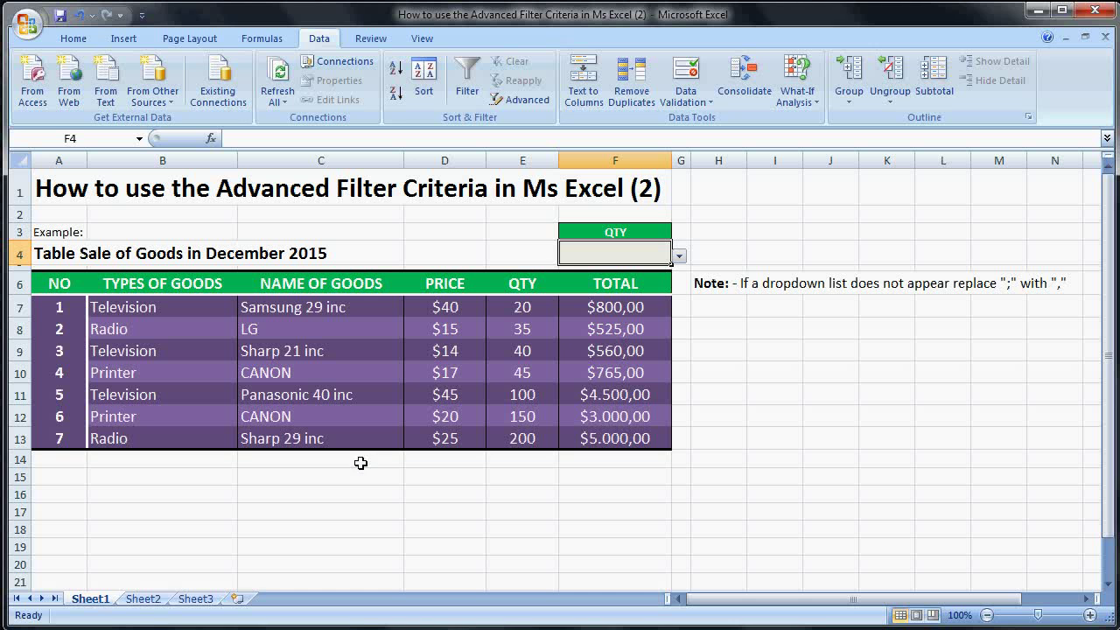
Choose >50 from F4's dropdown and format it at font size 16, centred.
click(679, 255)
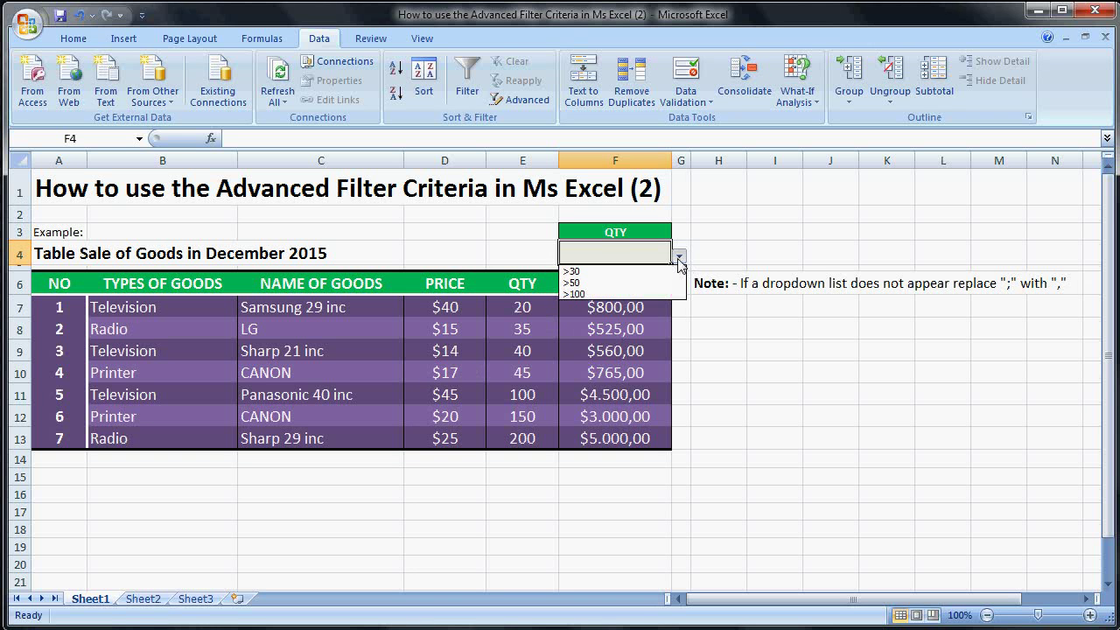
click(614, 282)
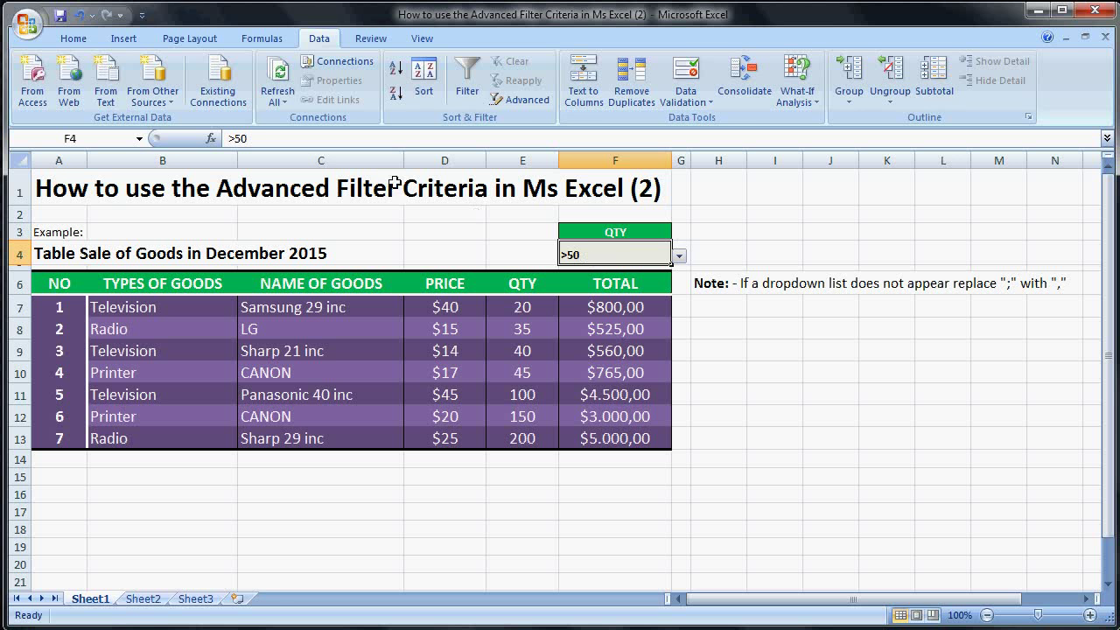
click(77, 38)
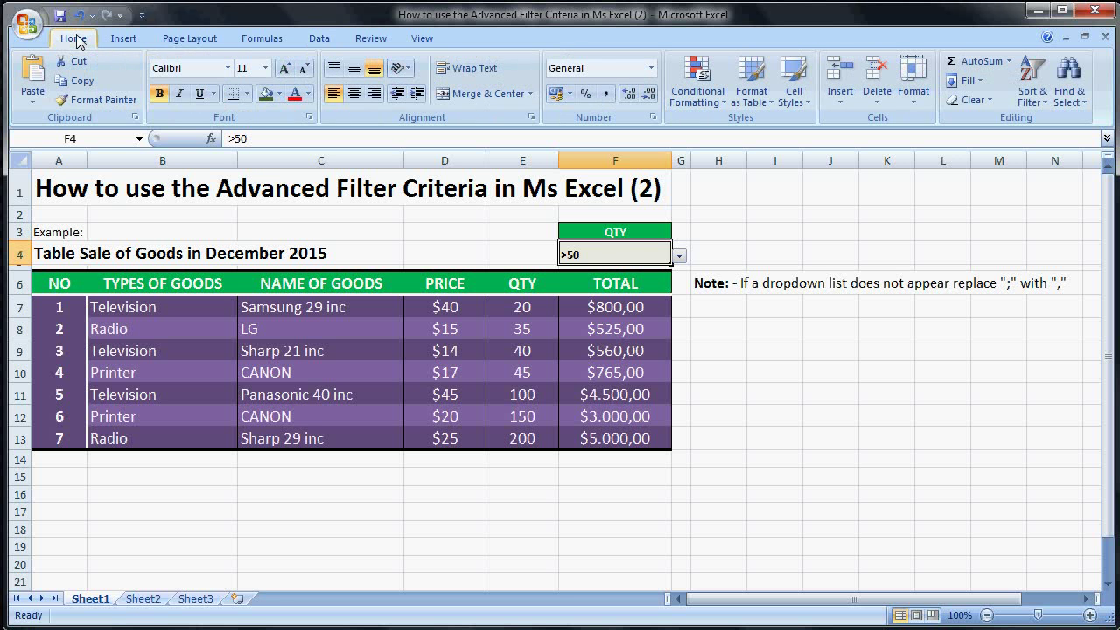
click(265, 68)
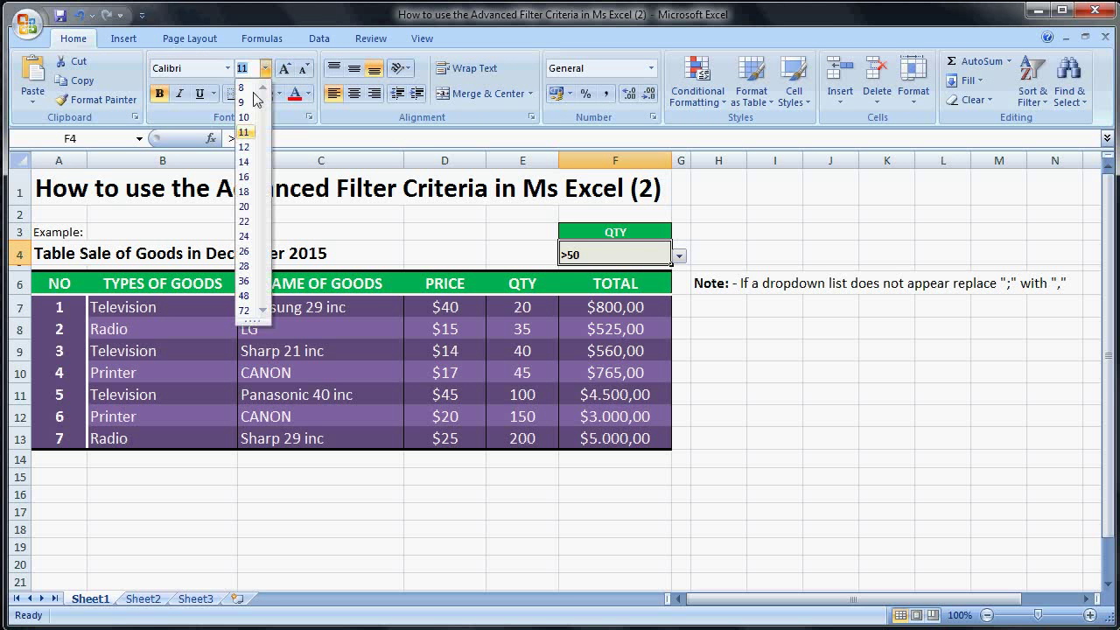
click(245, 177)
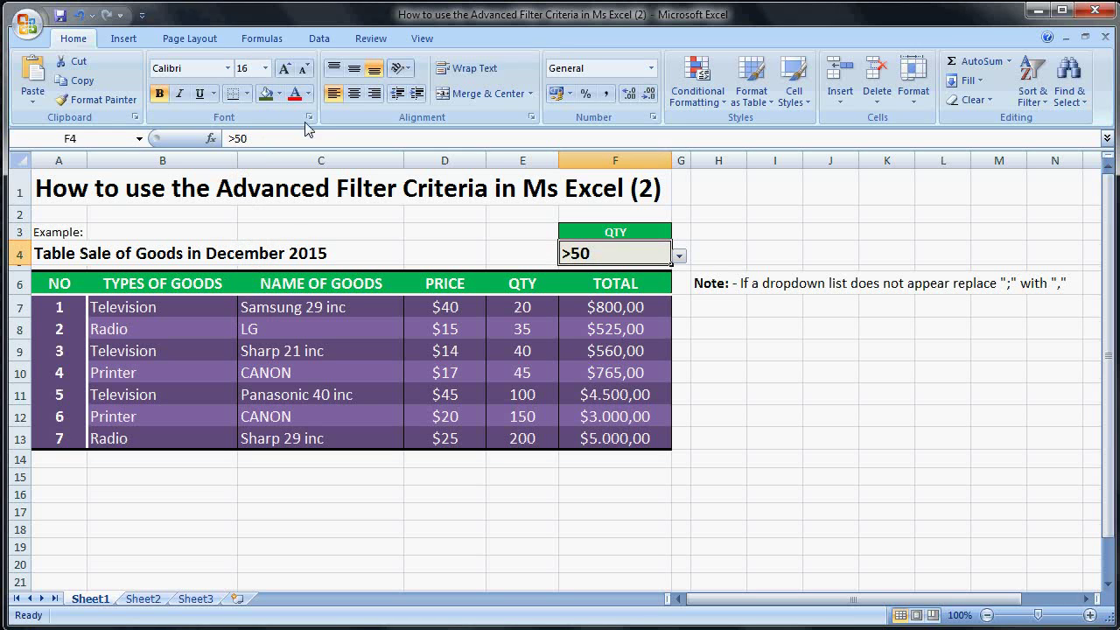
click(354, 94)
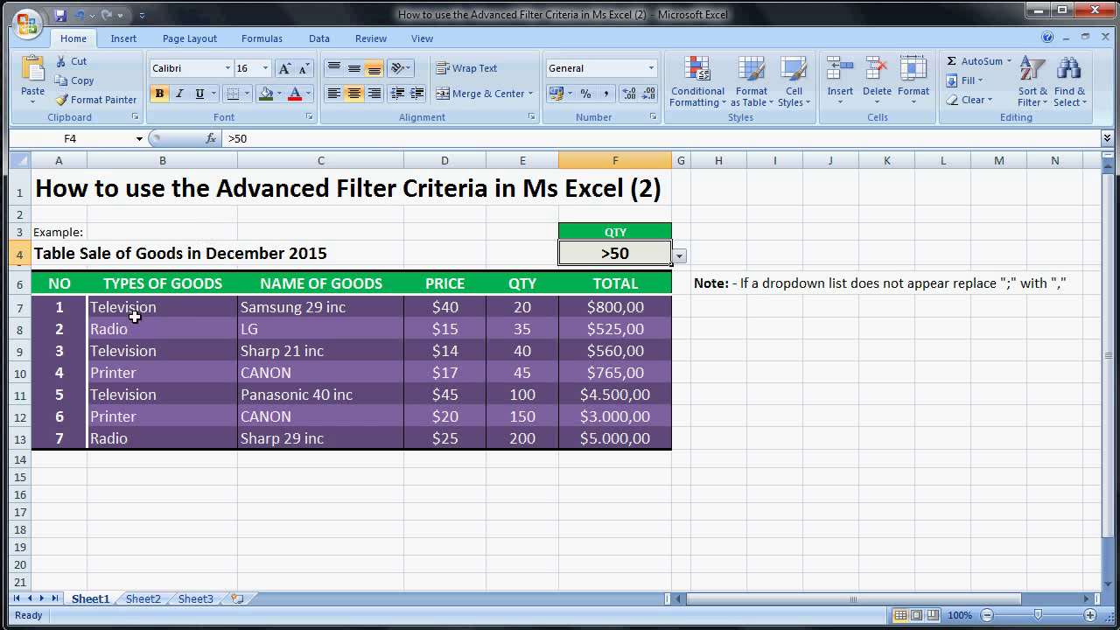
double_click(74, 287)
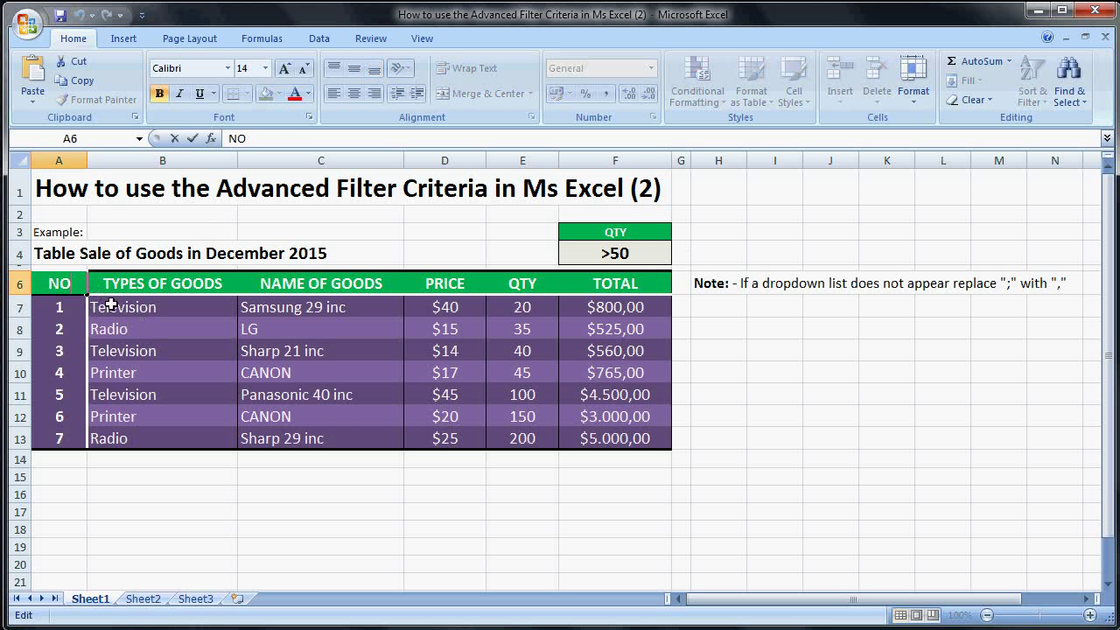
Select the full sales table A6:F13, headers included, for advanced filtering.
drag(120, 282, 55, 282)
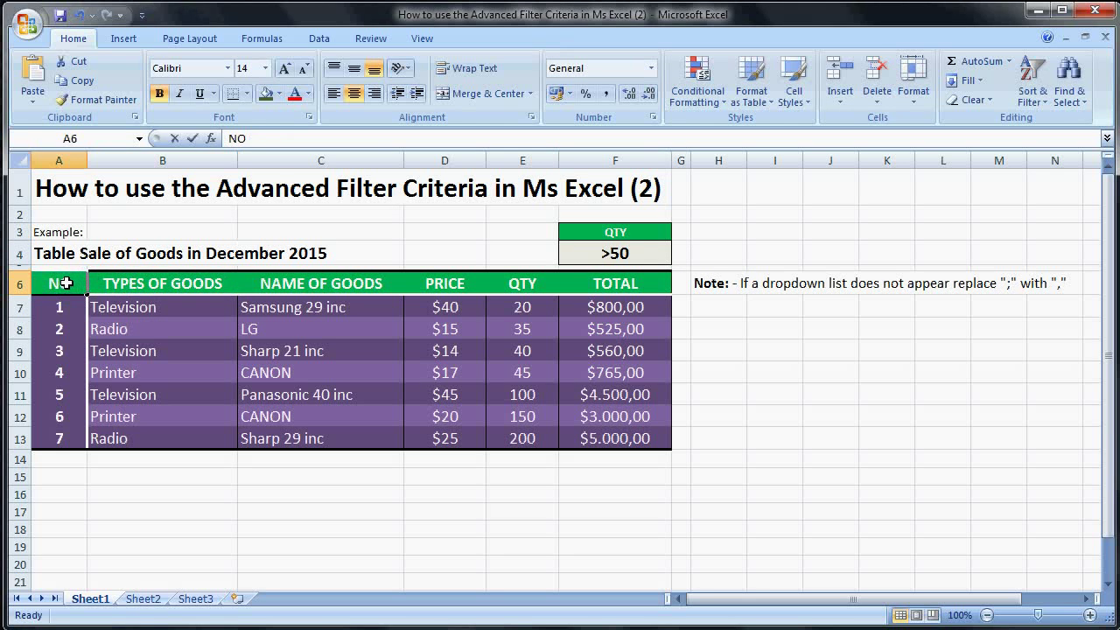
click(154, 283)
click(61, 283)
drag(61, 283, 599, 439)
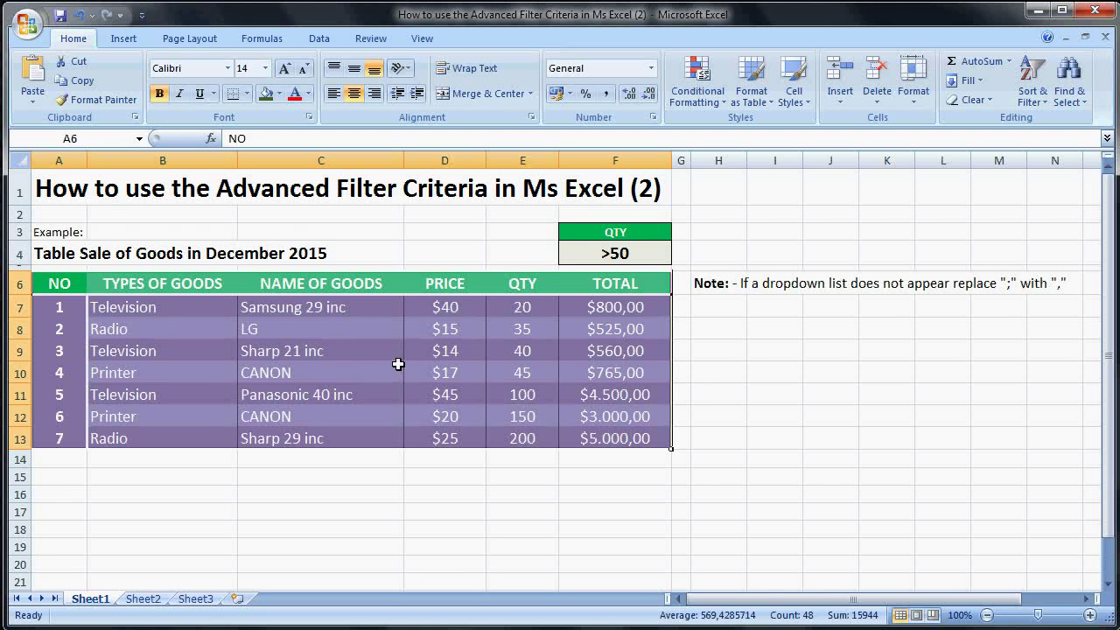
click(320, 41)
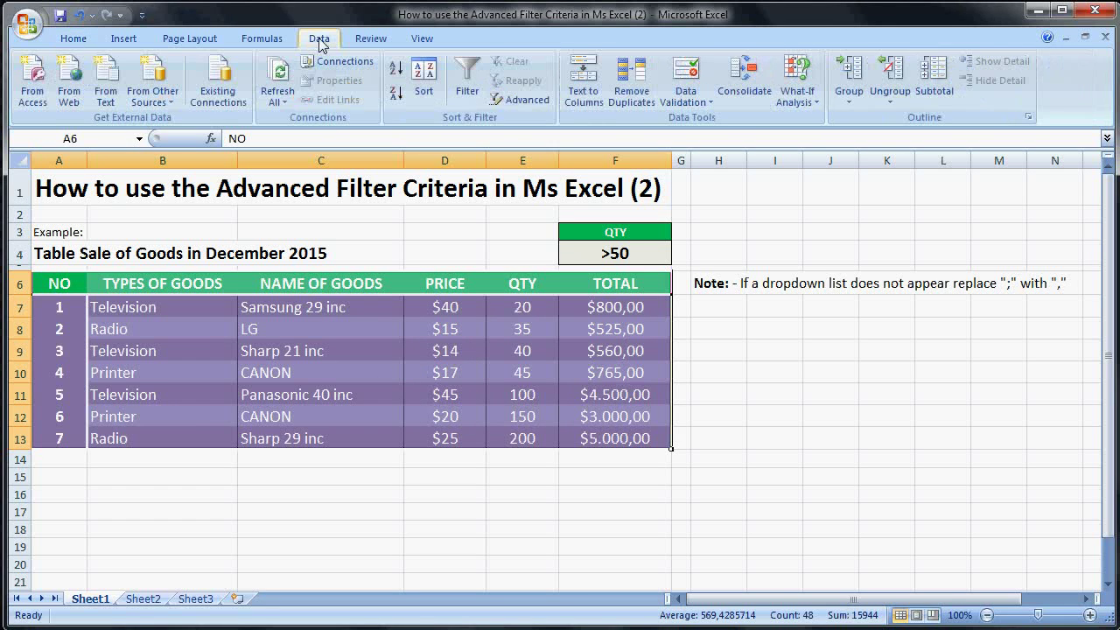
click(528, 99)
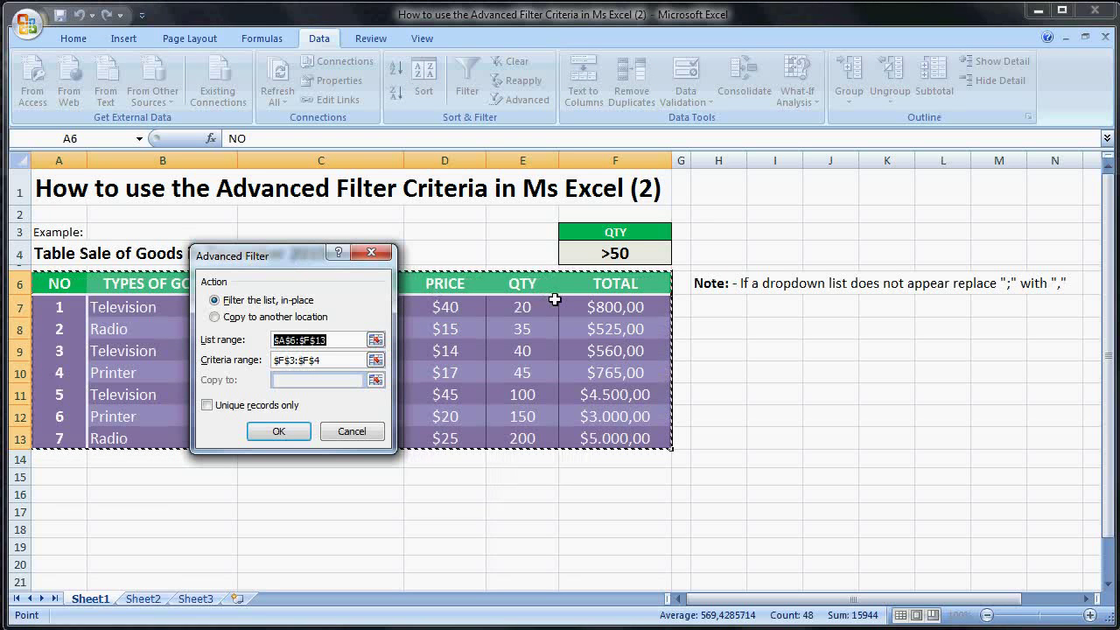
Set the Advanced Filter criteria range to the QTY cells F3:F4.
drag(271, 265, 778, 276)
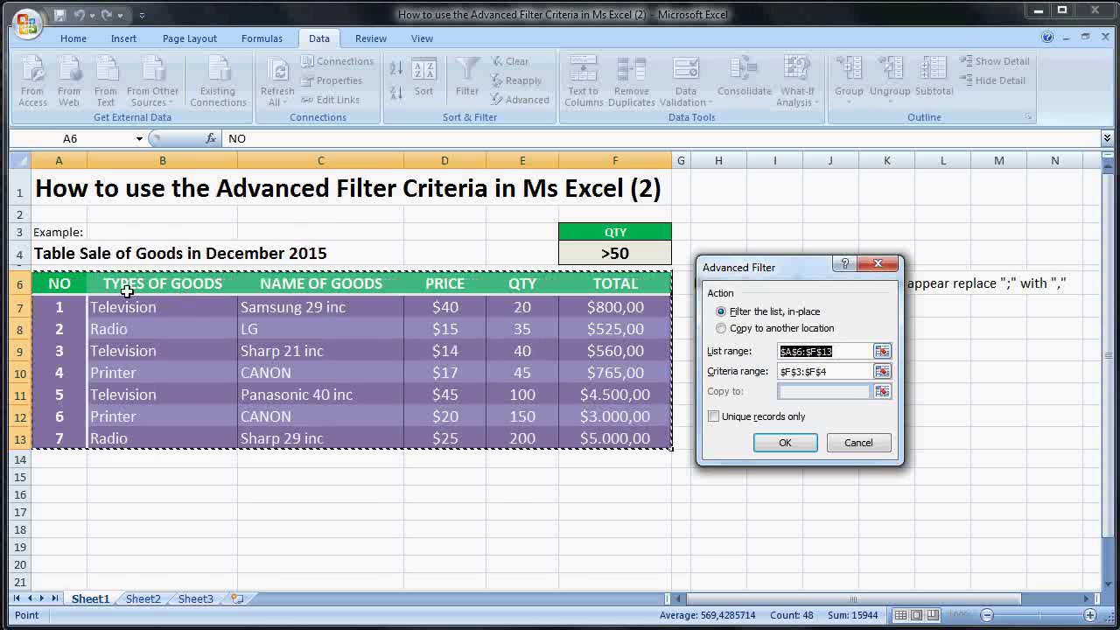
click(882, 372)
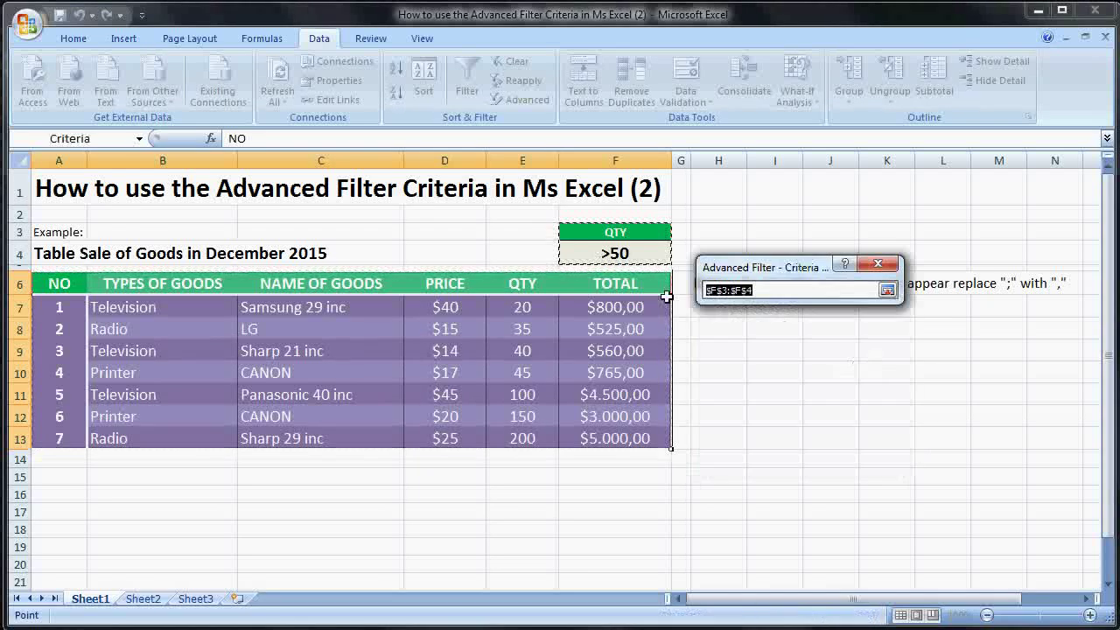
drag(625, 231, 622, 251)
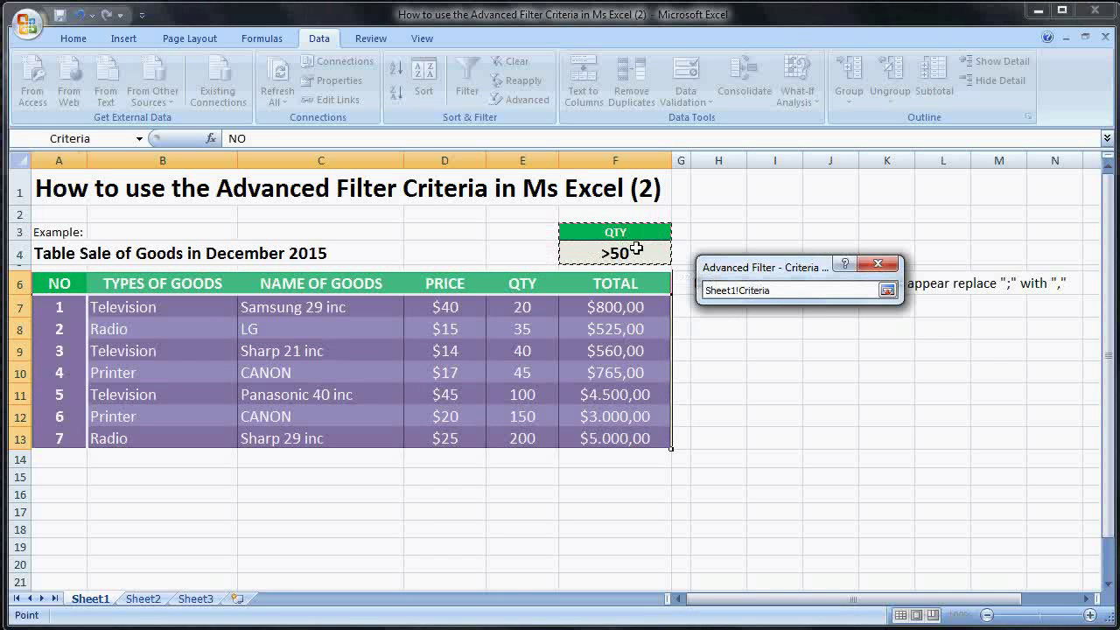
click(885, 290)
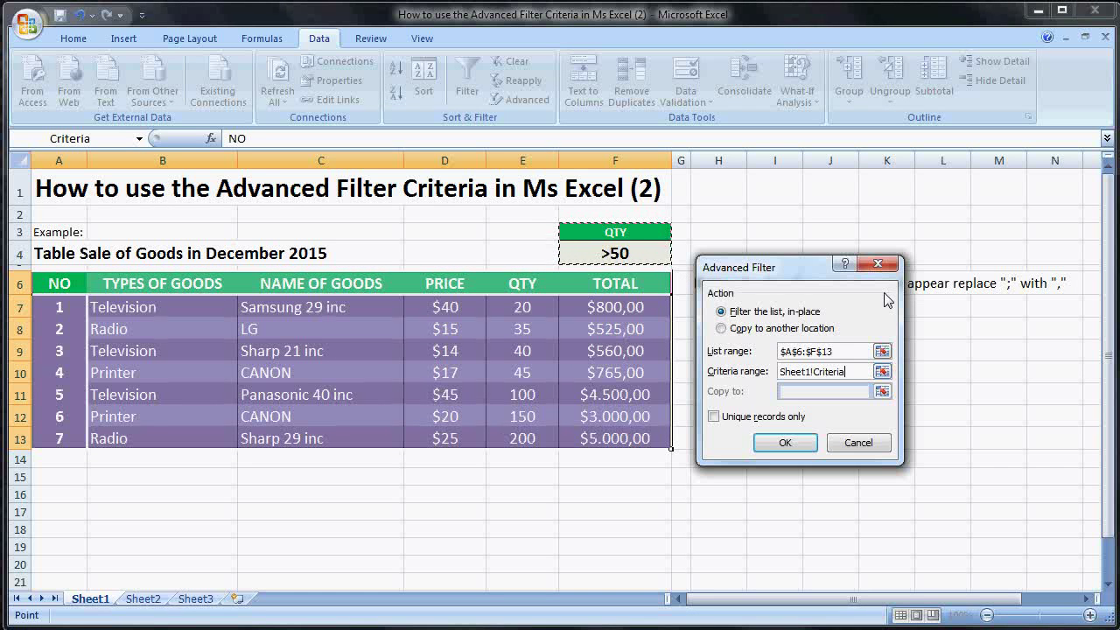
Copy the matching rows to another location starting at A15 and run the filter.
click(731, 329)
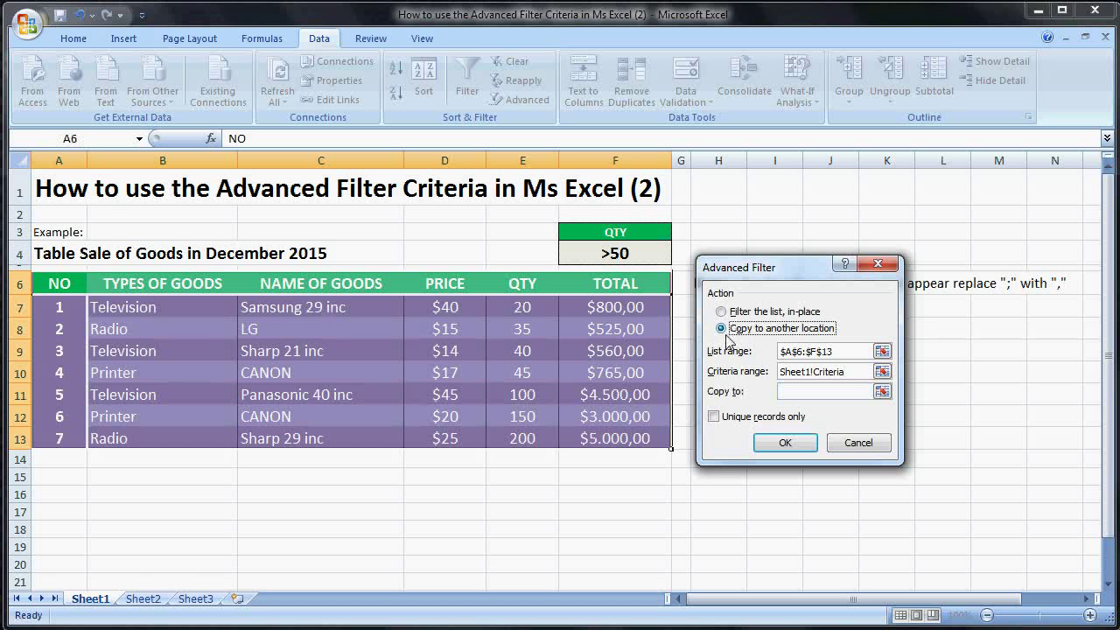
click(881, 392)
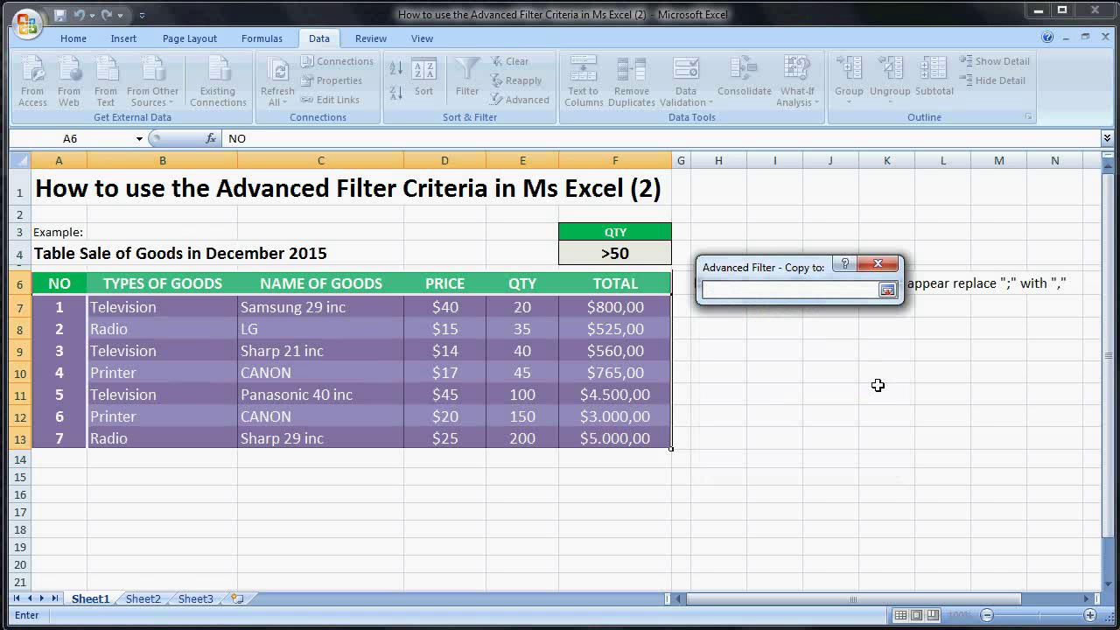
click(68, 475)
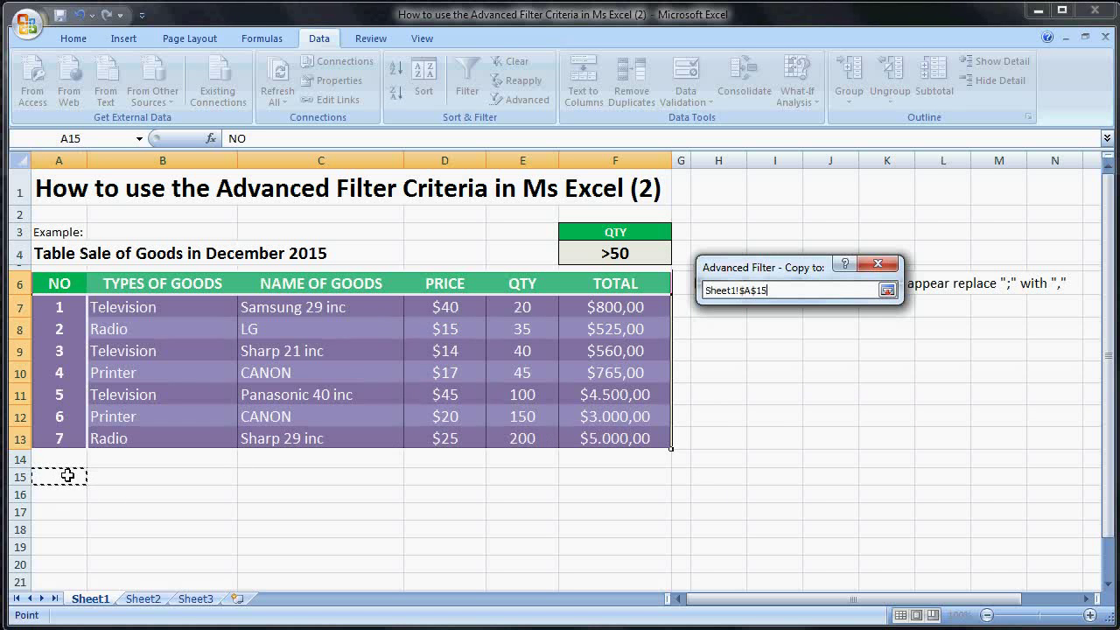
click(888, 290)
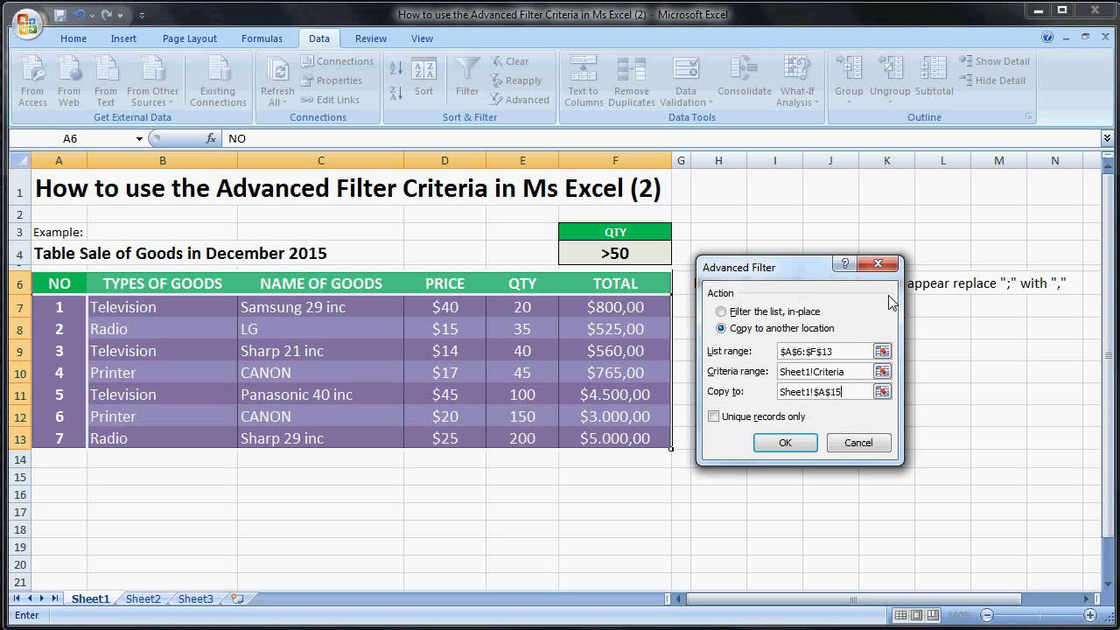
click(783, 444)
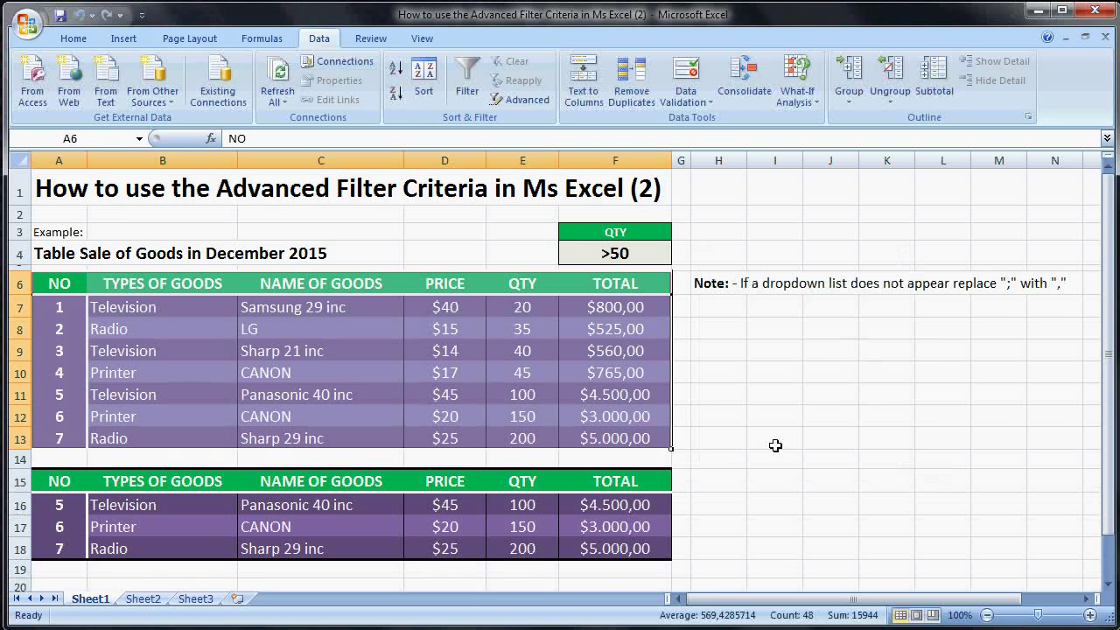
click(717, 478)
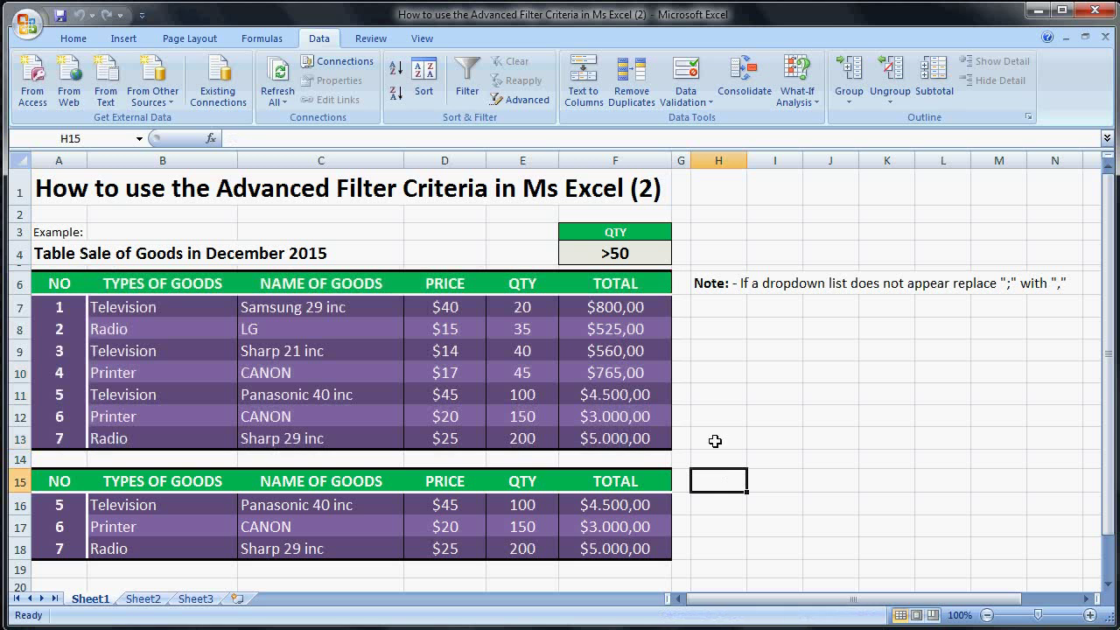